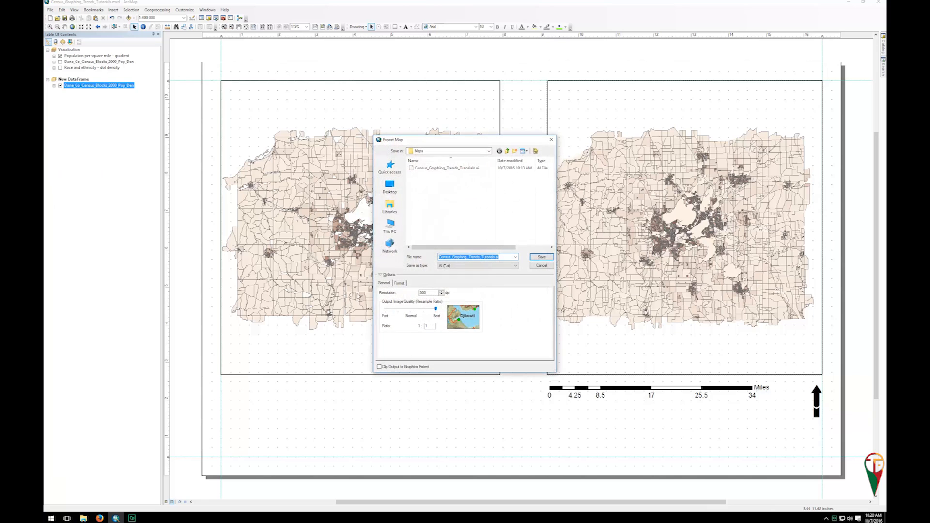
Set the map export type to PDF, with CMYK colorspace, vector graphics compression off and image compression set to None.
click(489, 266)
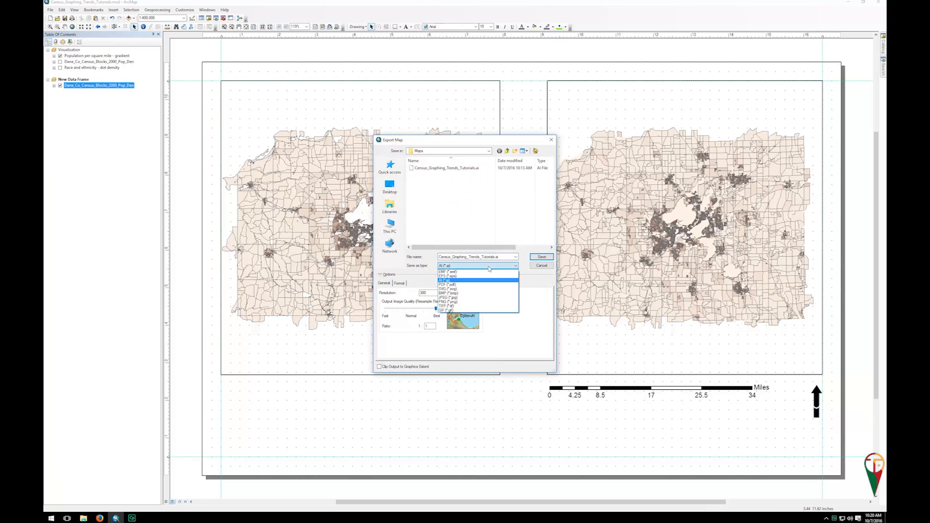
click(467, 285)
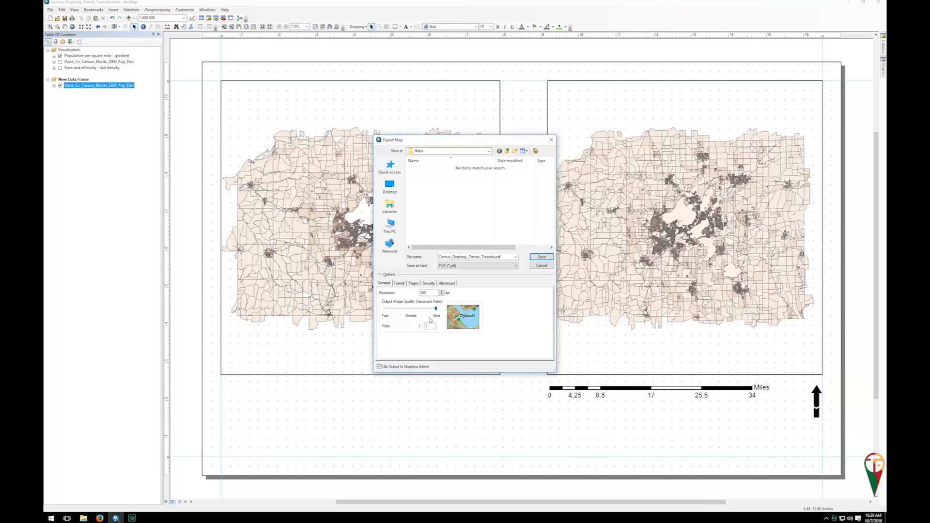
click(399, 283)
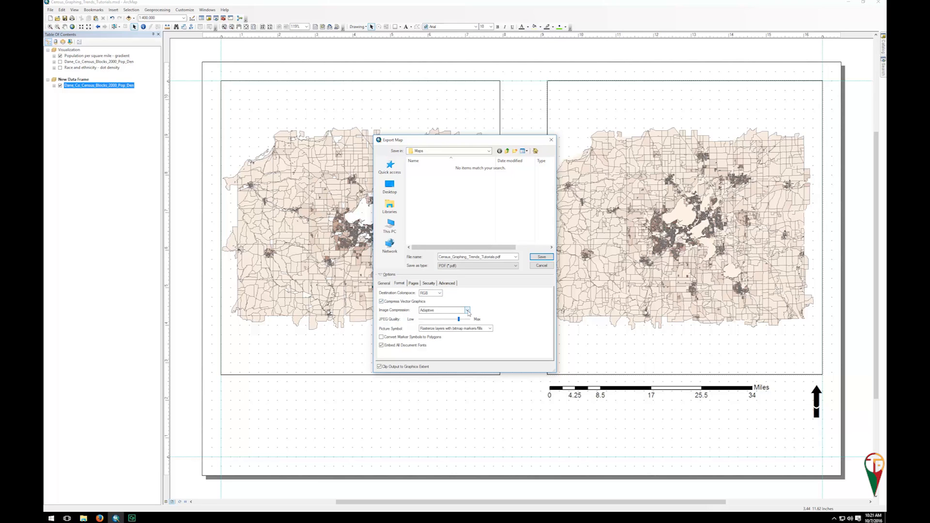
click(439, 294)
click(438, 305)
click(392, 302)
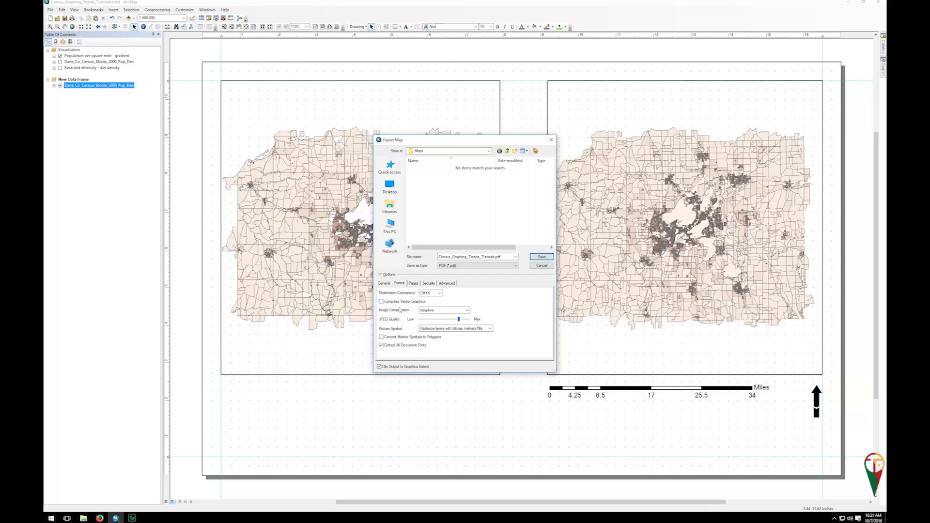
click(467, 311)
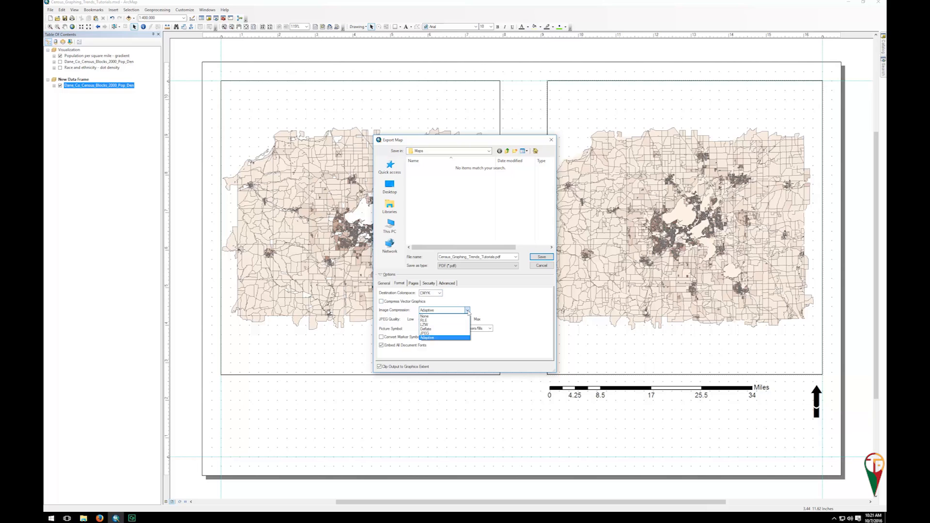
click(441, 316)
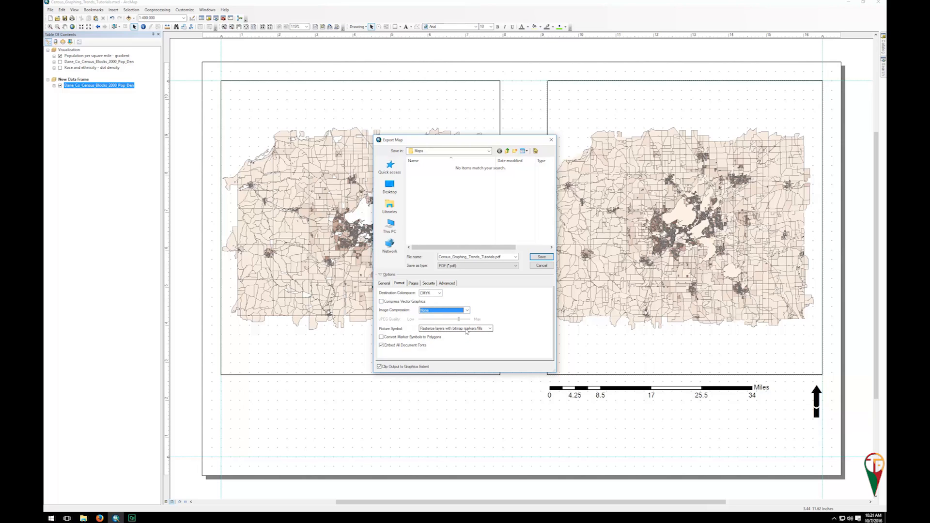
Review the PDF export's picture symbol choices and its page, security and advanced settings.
click(490, 330)
click(490, 331)
click(403, 338)
click(413, 283)
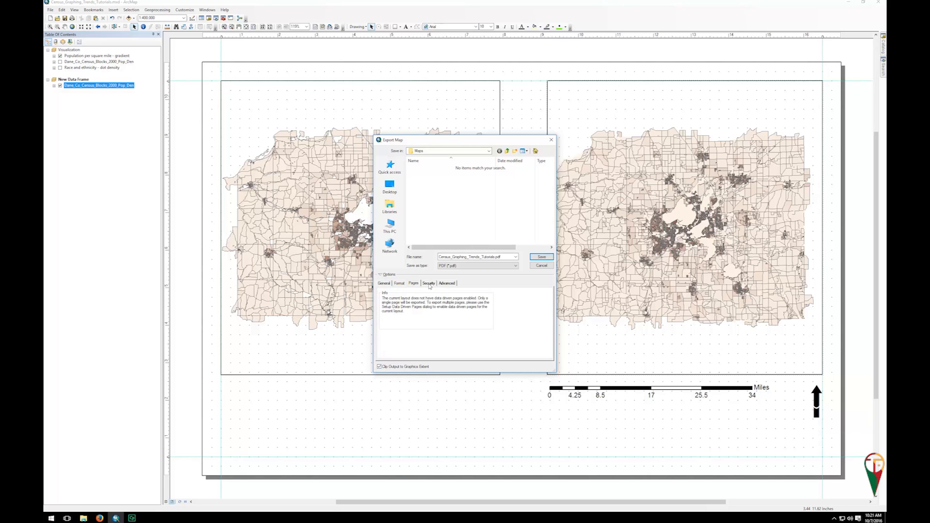
click(429, 285)
click(447, 284)
click(434, 284)
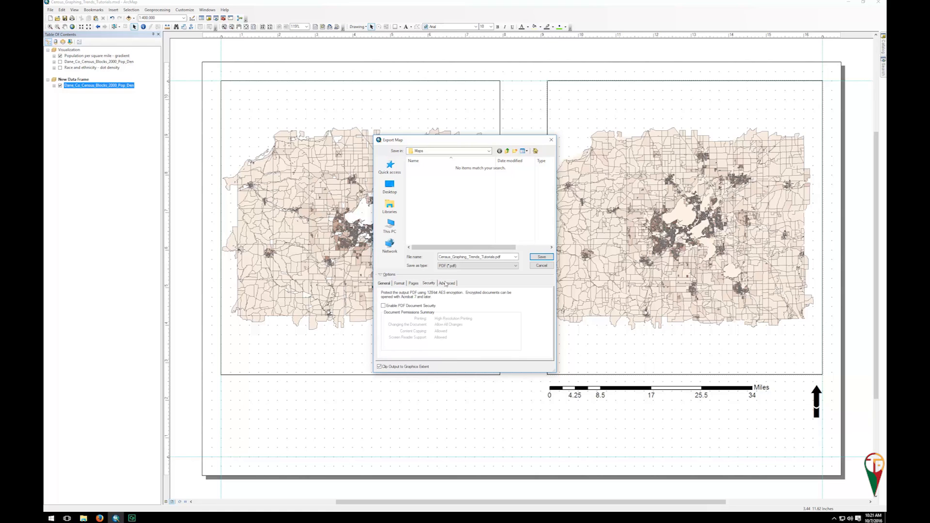
Keep the layers and attributes option at Export PDF Layers Only and save the map as Census_Graphing_Trends_Tutorials.pdf in the Maps folder.
click(446, 284)
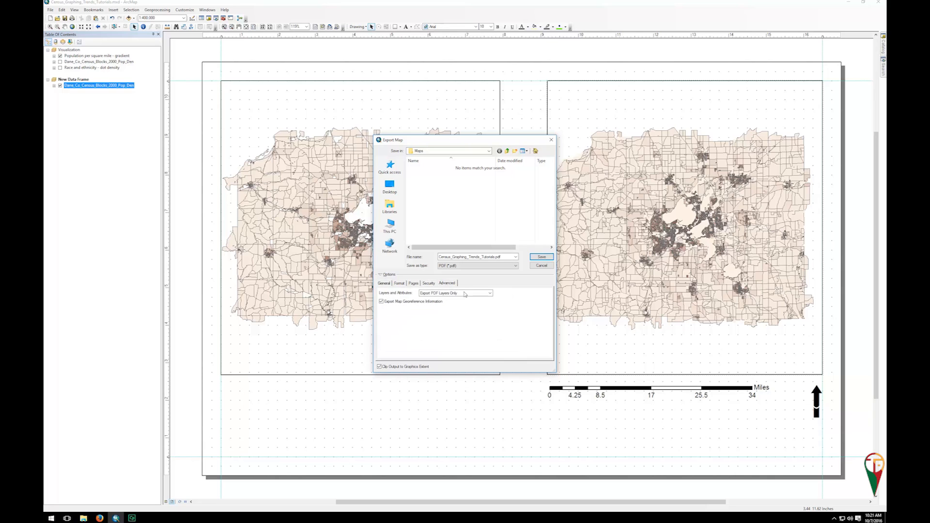
click(489, 294)
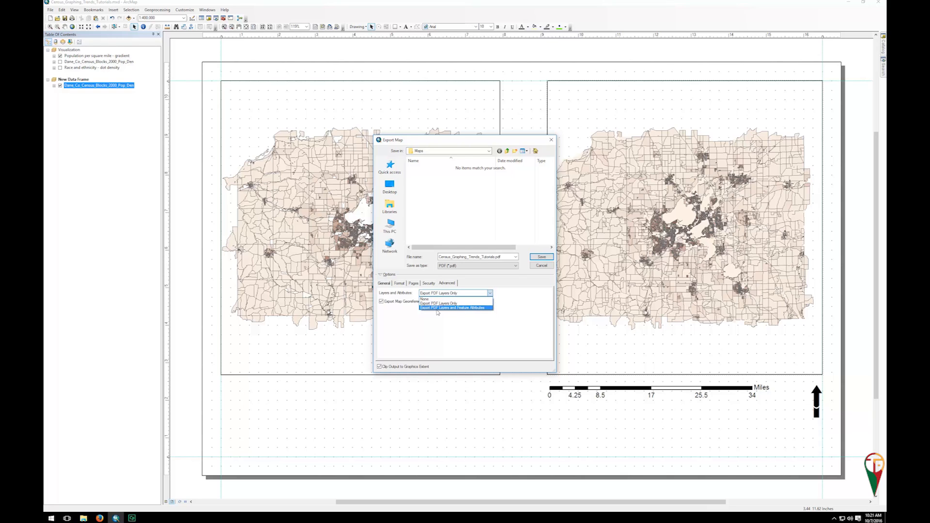
click(458, 327)
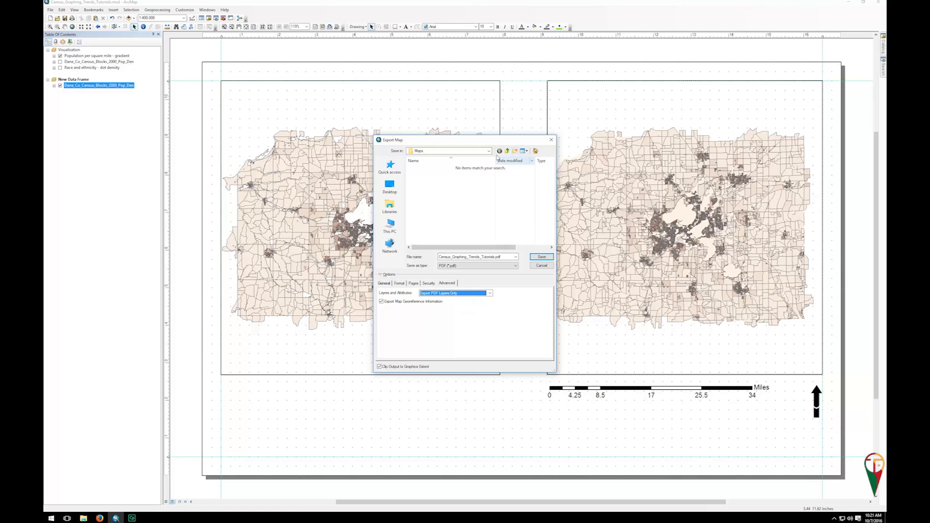
click(542, 257)
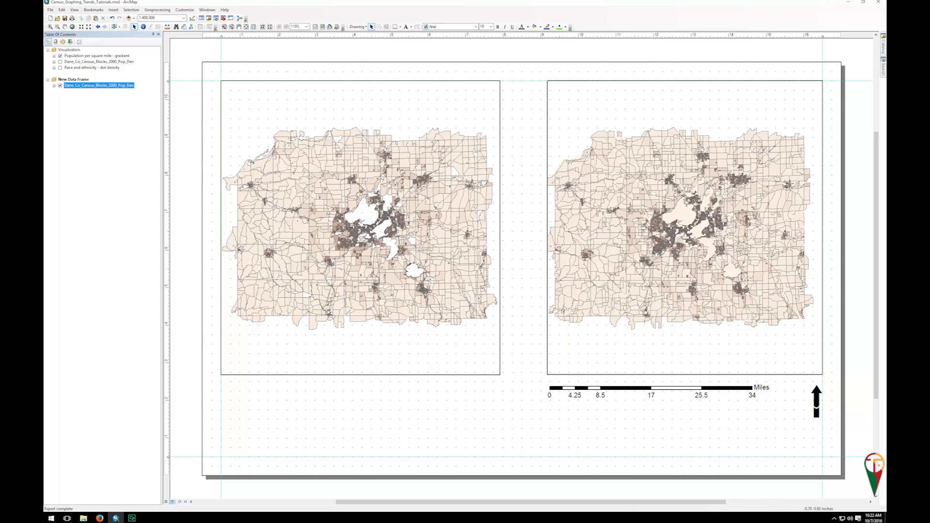
Open a new File Explorer window and browse the LACIE SHARE drive to the course's GIS_Data, Processed_Data, Maps folder.
mouse_move(84, 519)
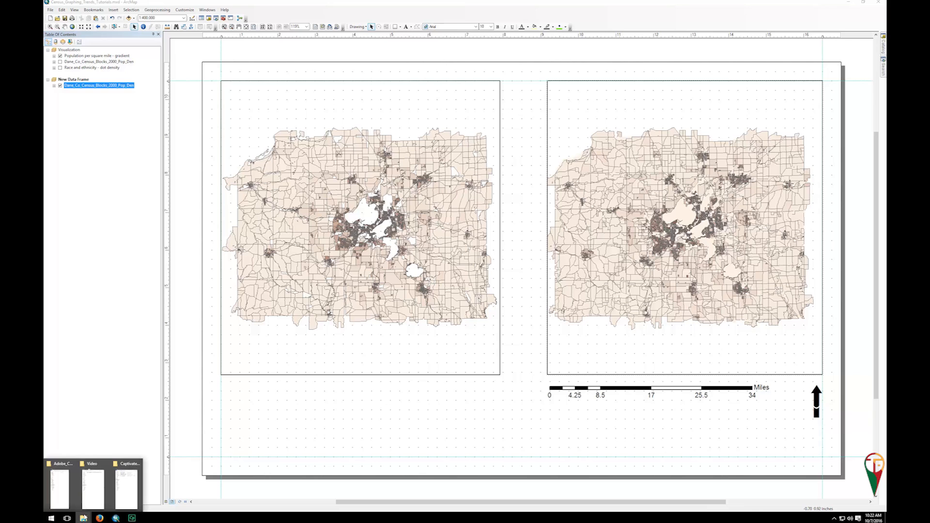
right_click(84, 517)
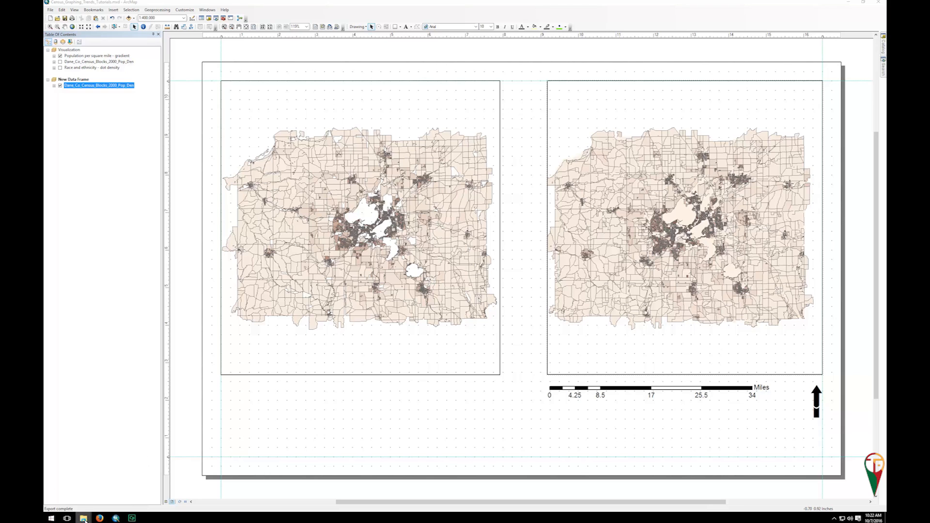
click(67, 483)
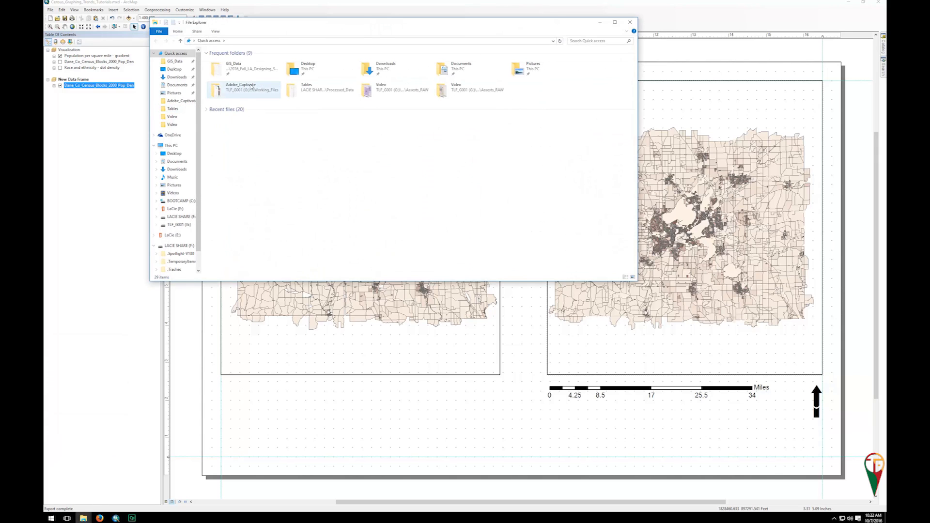
click(178, 217)
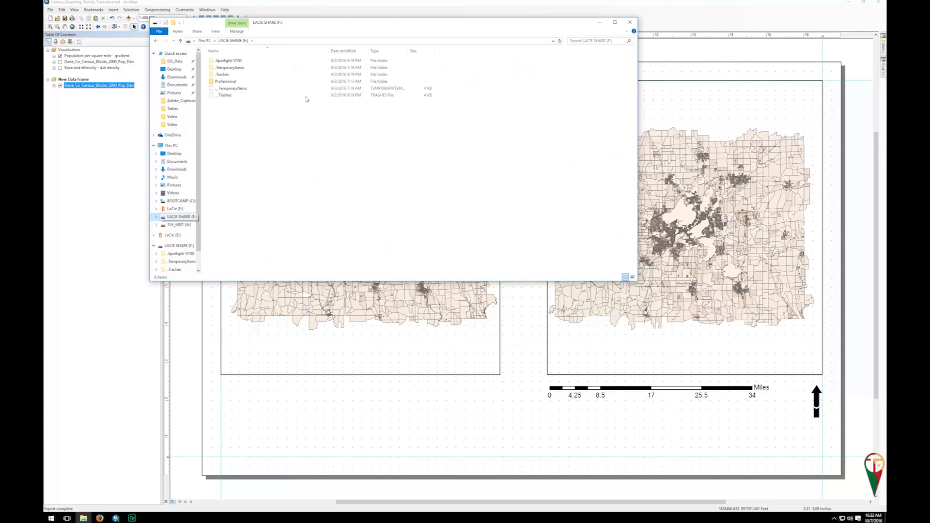
double_click(247, 81)
double_click(252, 68)
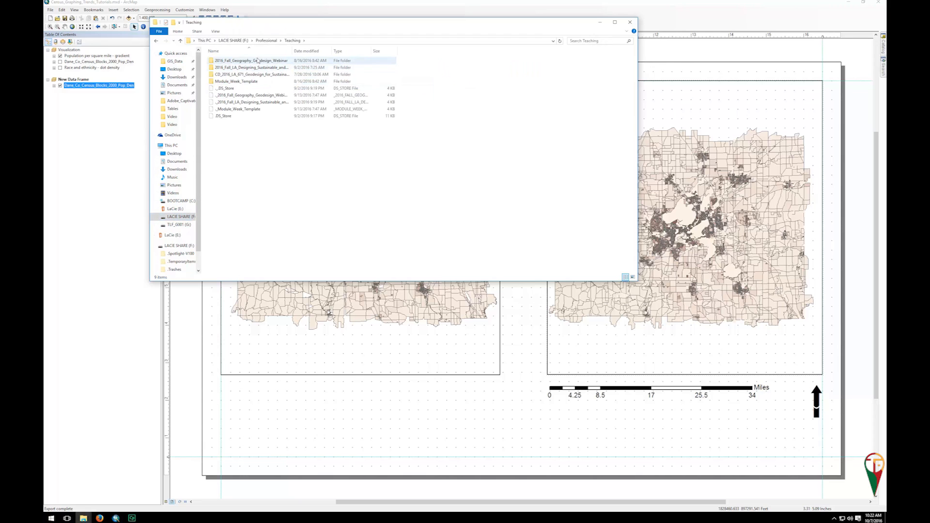
double_click(258, 68)
double_click(246, 68)
double_click(248, 68)
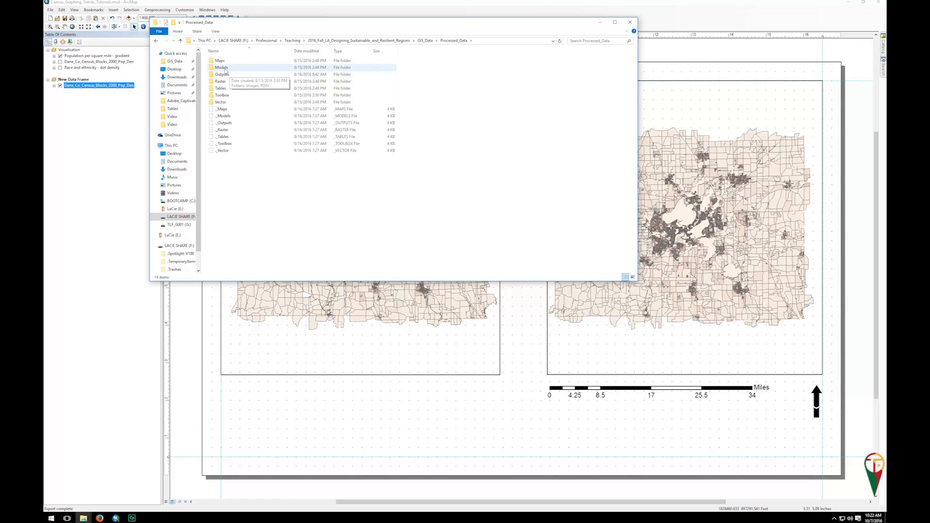
double_click(237, 61)
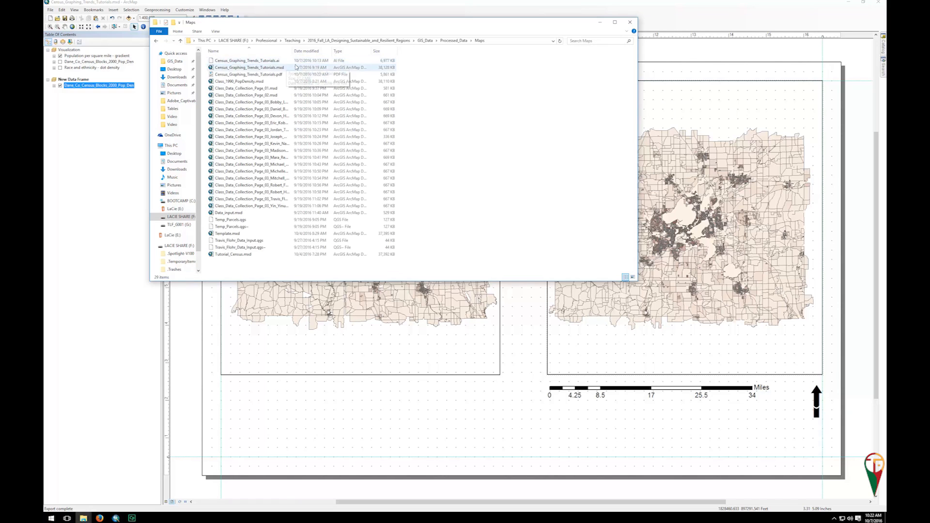
Open Census_Graphing_Trends_Tutorials.pdf in Microsoft Edge and enlarge the page to inspect both maps.
double_click(266, 75)
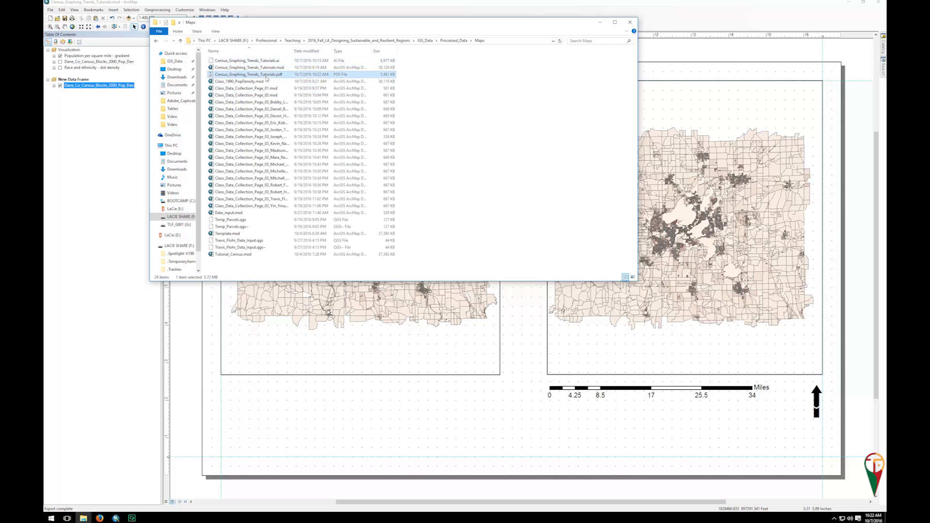
click(487, 266)
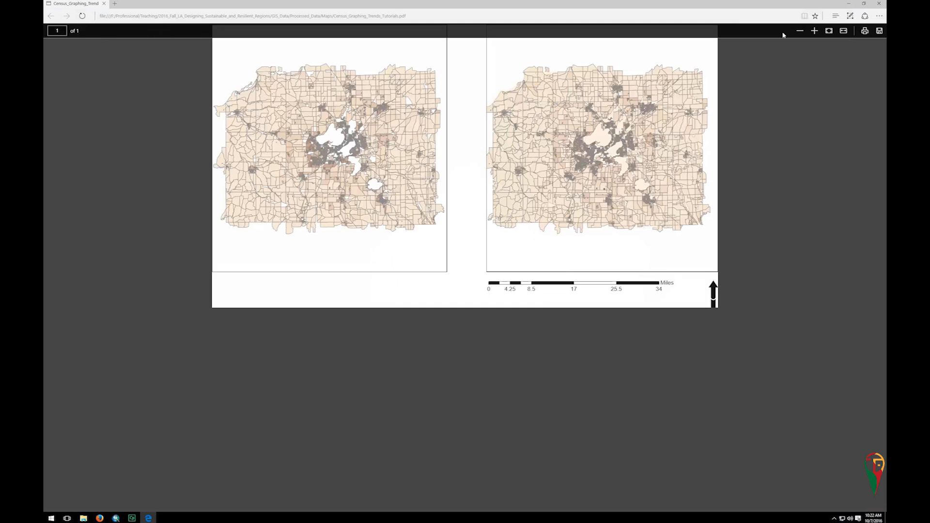
click(828, 31)
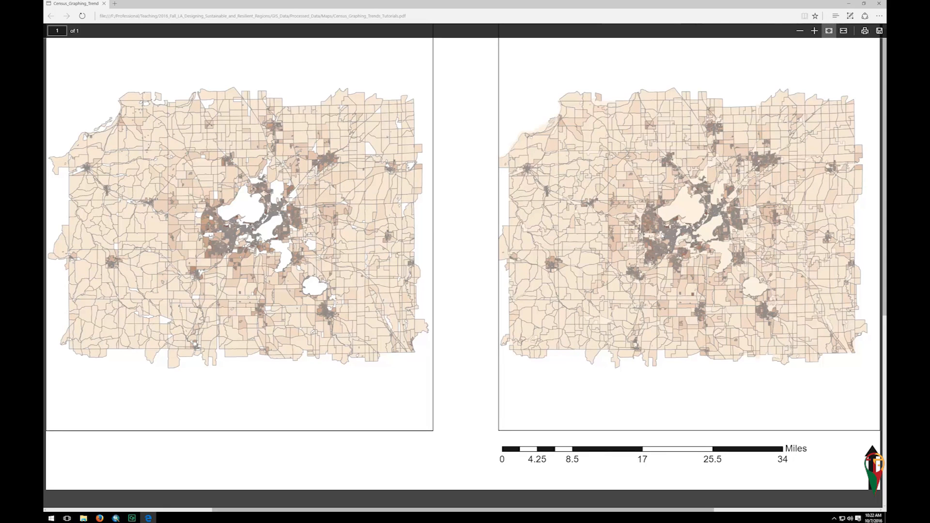
scroll(662, 235, up, 1)
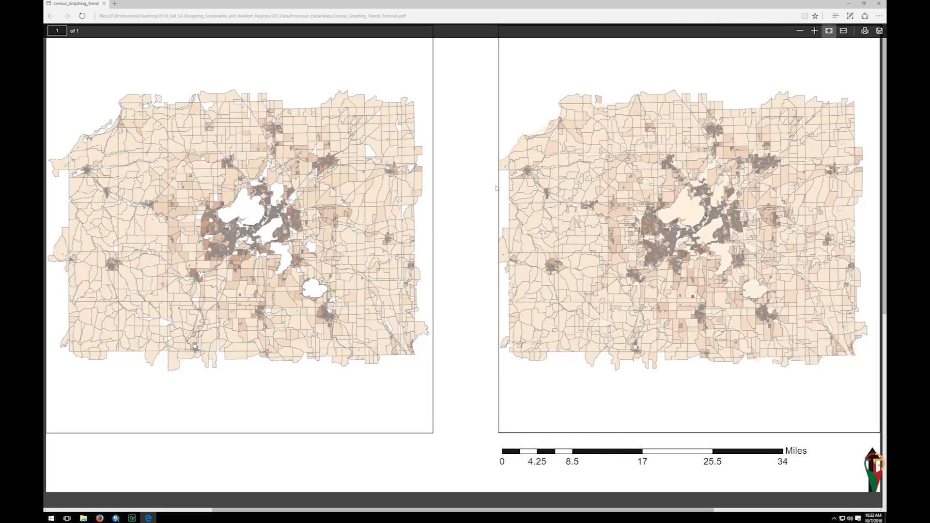
click(837, 16)
click(790, 30)
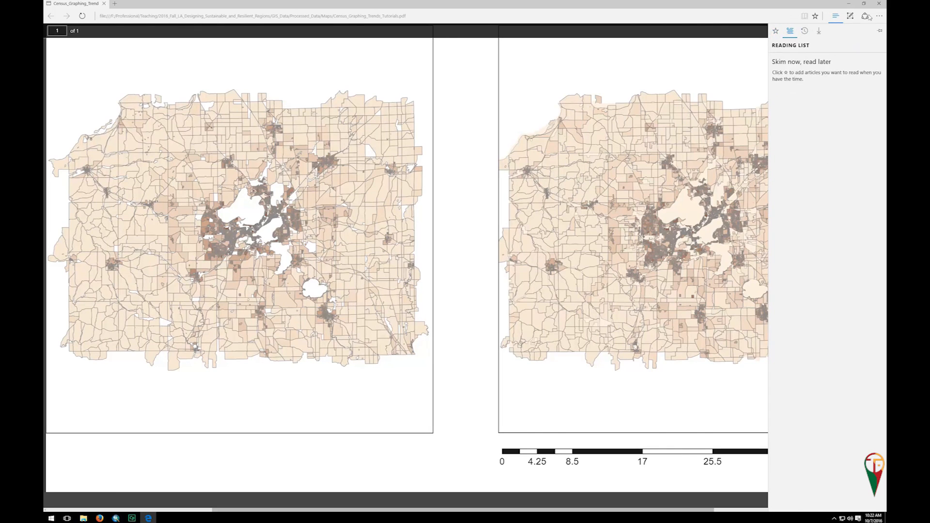
click(837, 16)
click(881, 17)
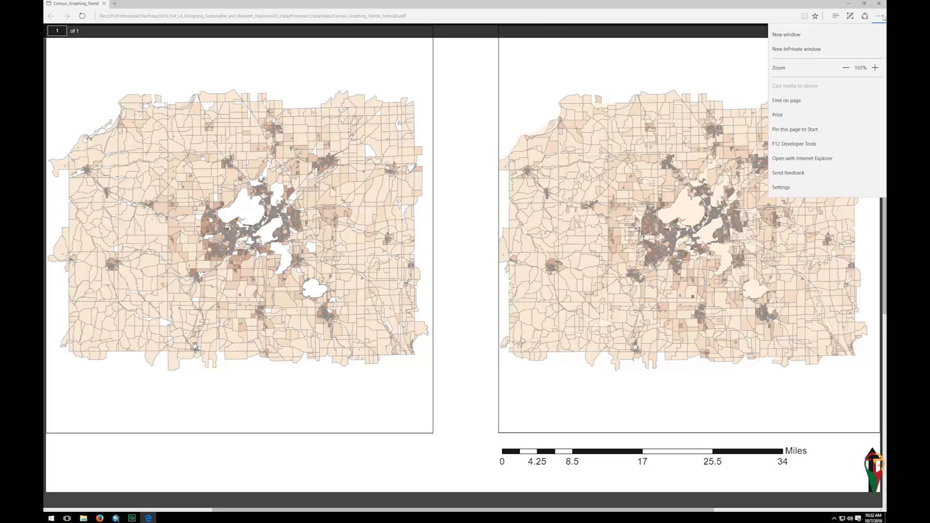
click(737, 10)
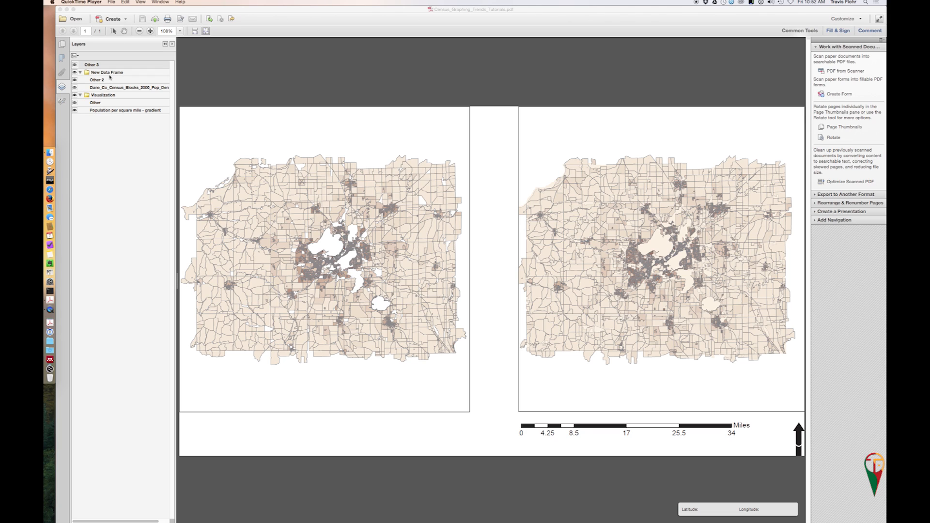
In Acrobat, toggle the visibility of the Other and Population per square mile - gradient layers in the Visualization group.
click(75, 103)
click(75, 110)
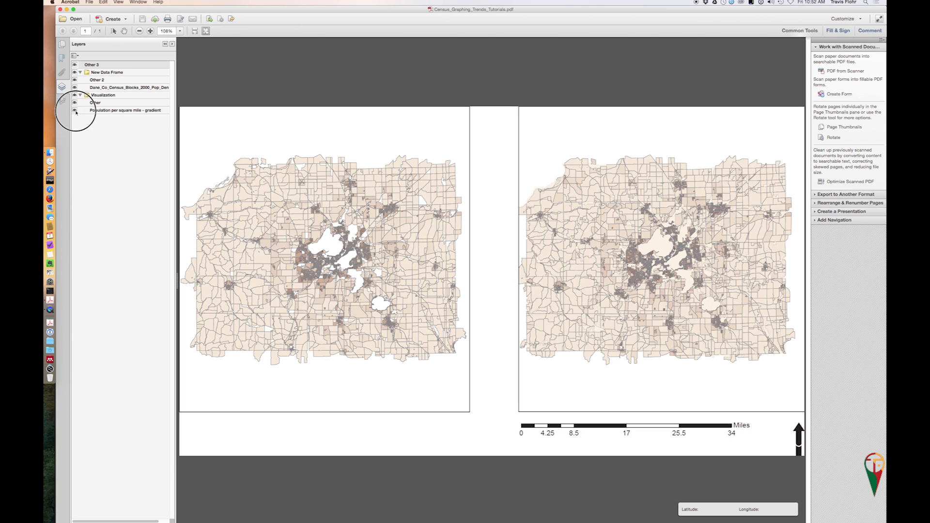
click(75, 111)
Examine the layer properties of Other 2 in the New Data Frame group and close them without changes.
click(100, 80)
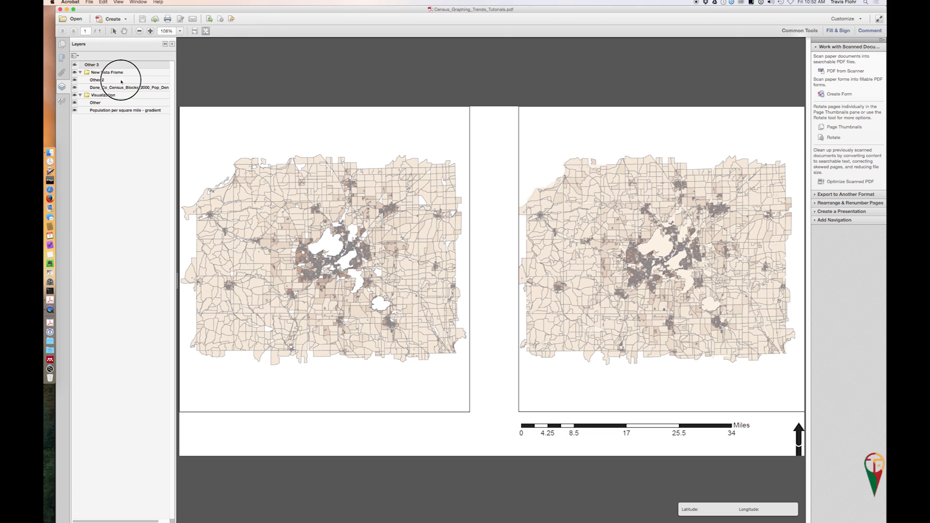
right_click(99, 80)
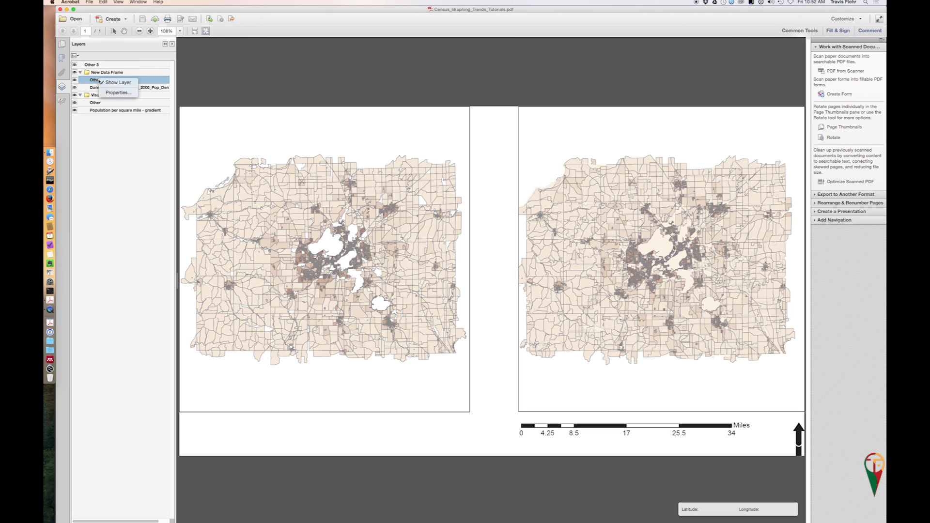
click(111, 93)
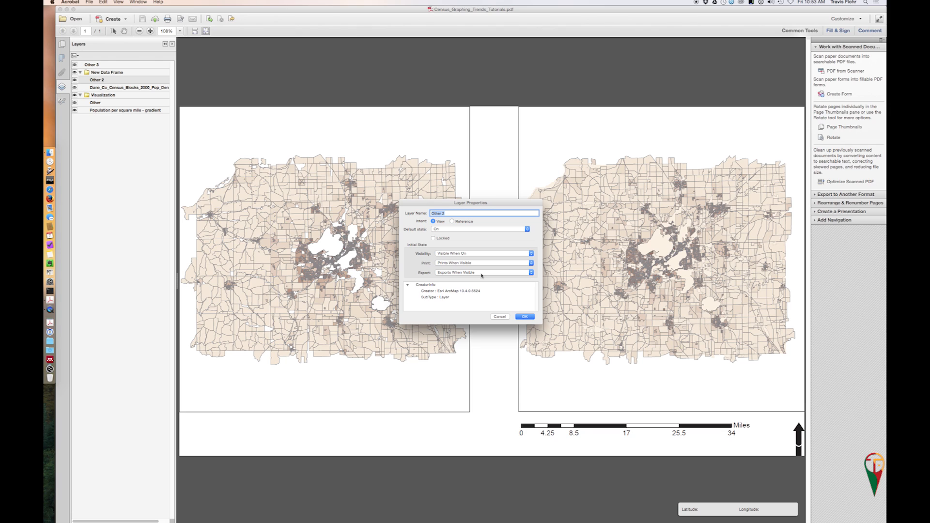
click(500, 317)
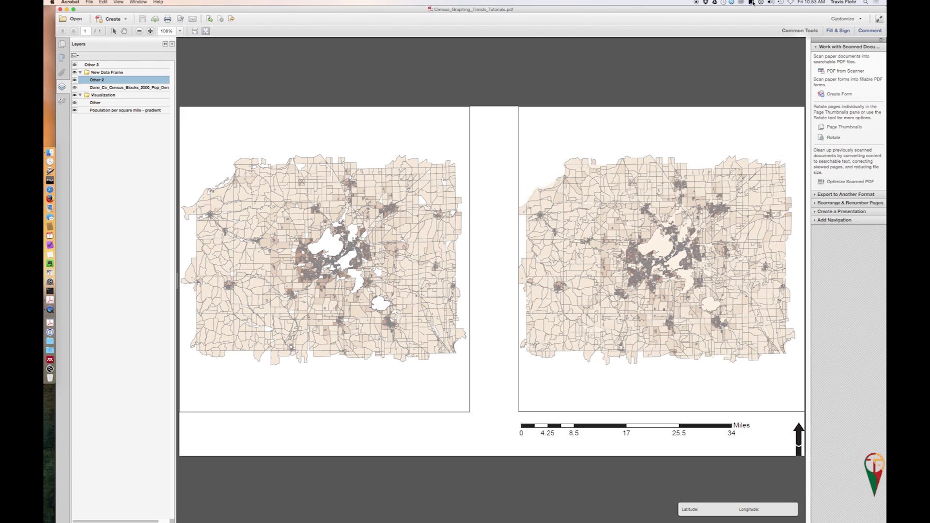
Switch to the GIS tool set and read map coordinates with the Geospatial Location Tool.
click(853, 20)
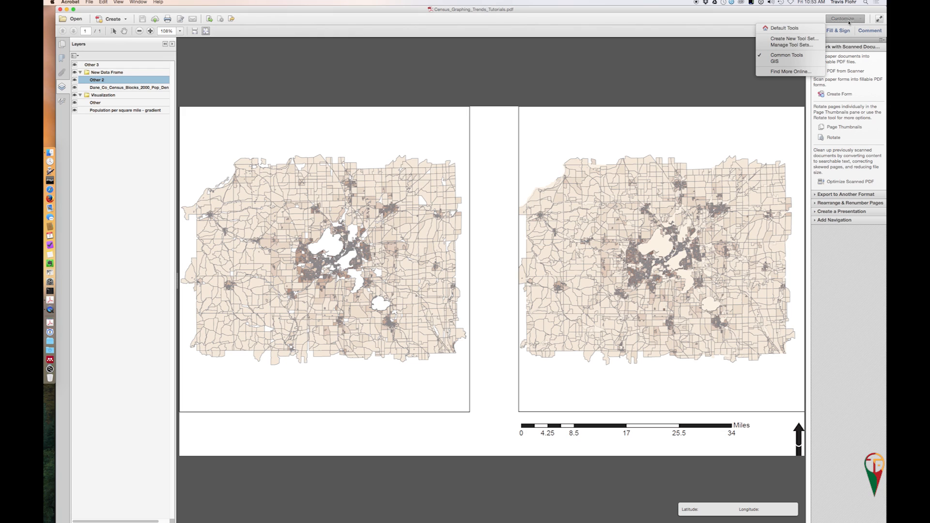
click(788, 61)
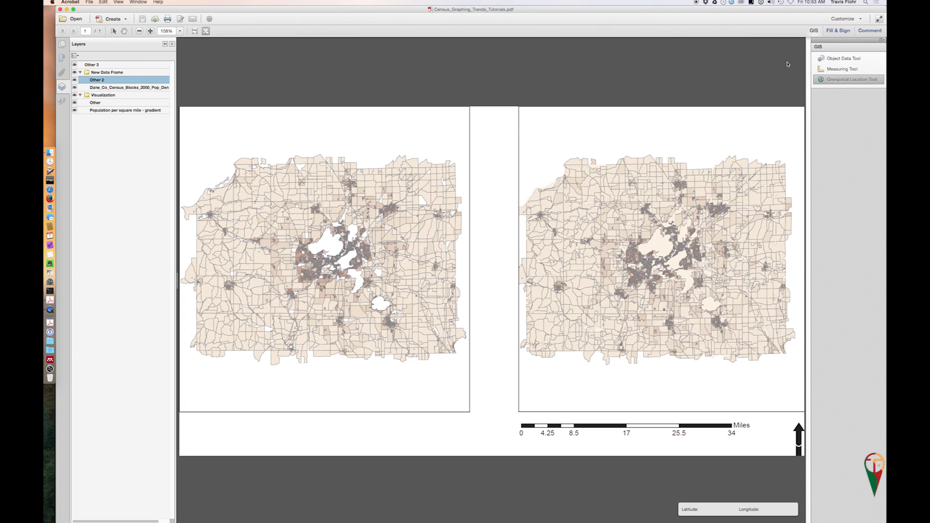
click(836, 82)
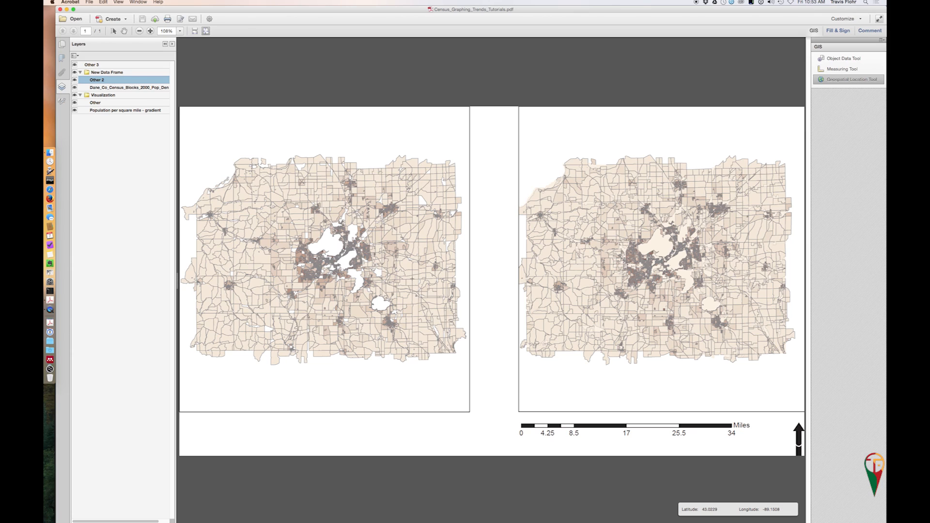
Measure a straight-line distance northwest of the lakes on the New Data Frame map with the Measuring Tool.
click(830, 70)
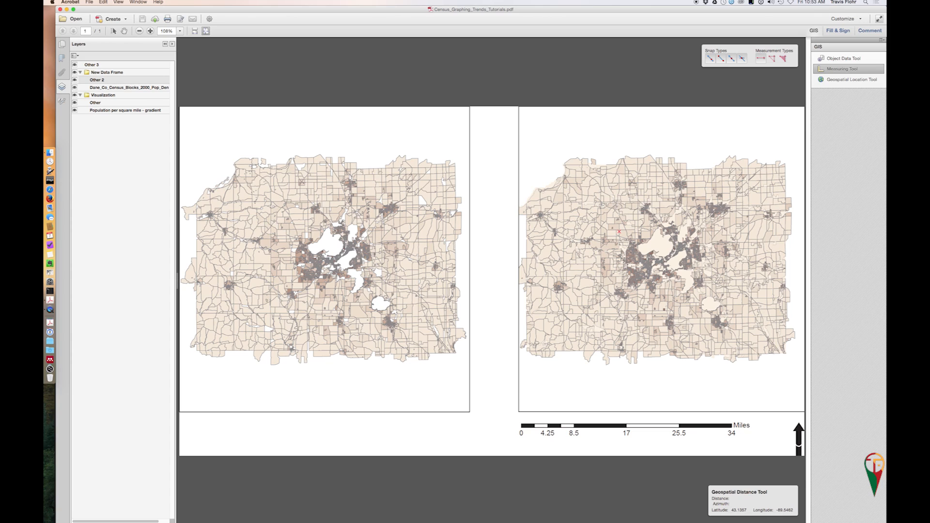
click(620, 231)
click(632, 195)
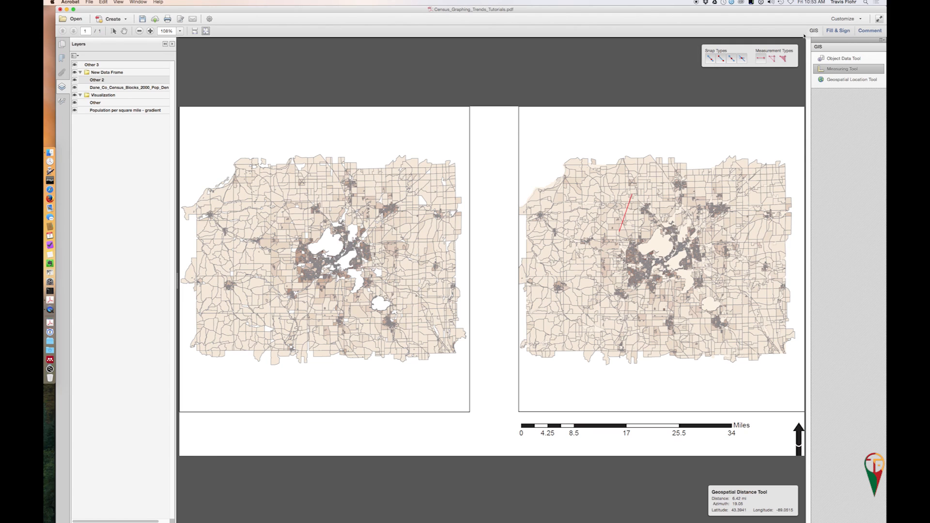
Use the Object Data Tool to query a census block at the northwest edge of the New Data Frame map.
click(831, 58)
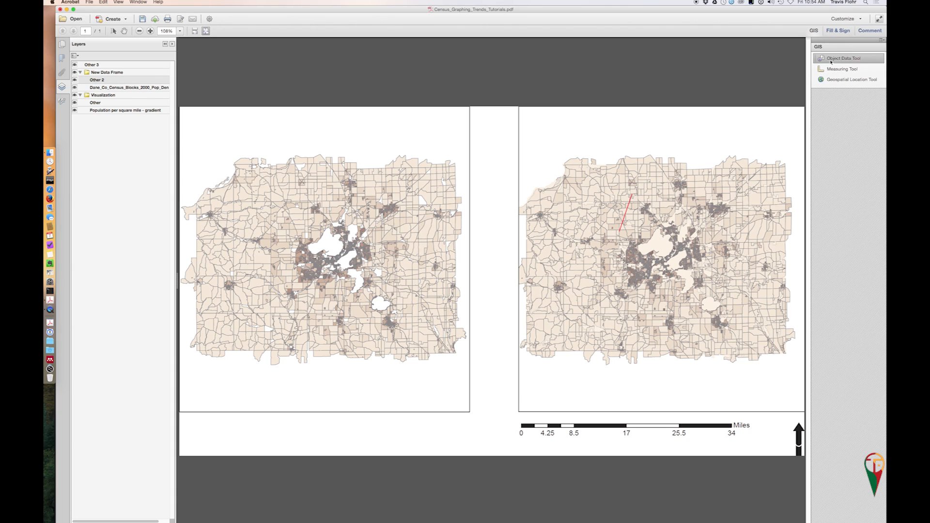
click(577, 164)
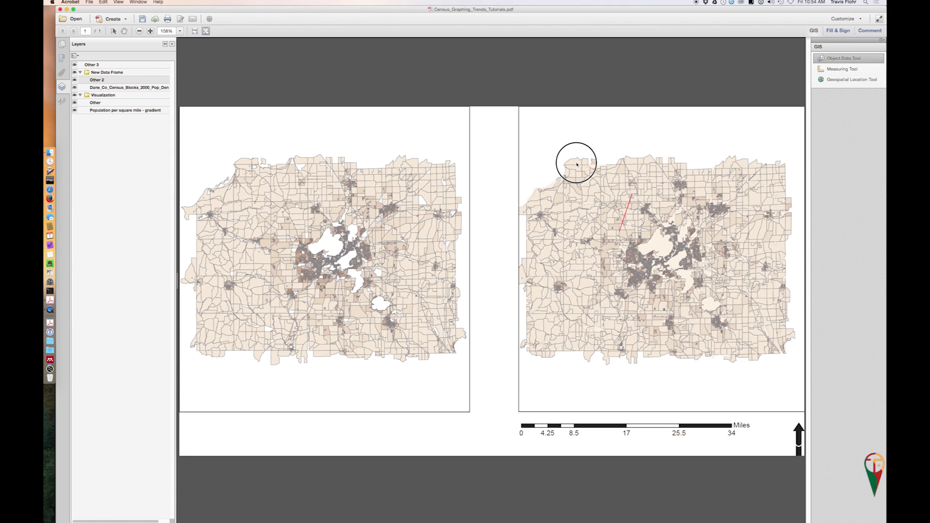